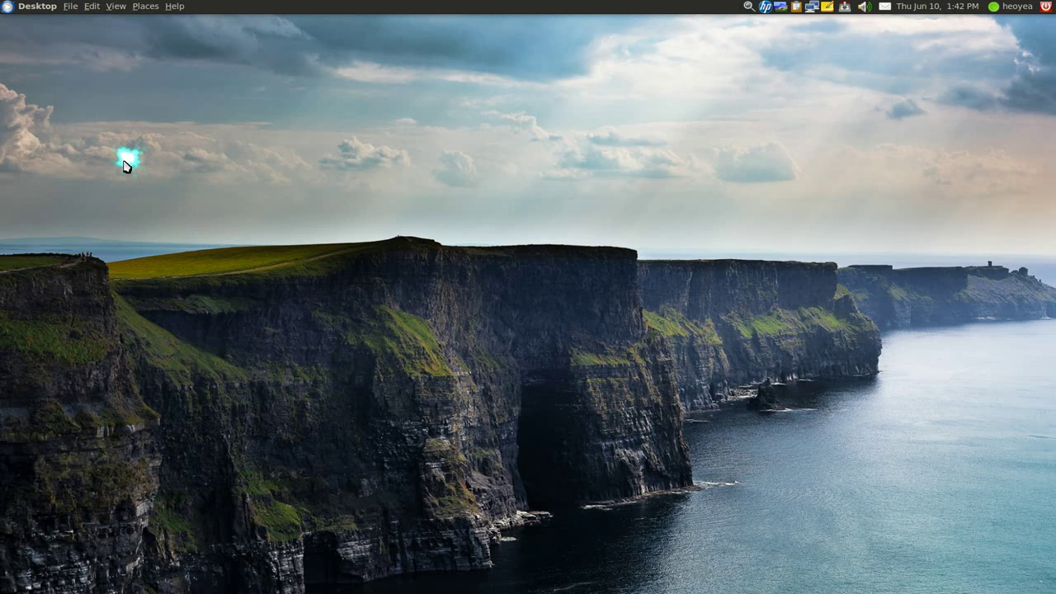
Reveal the auto-hide dock on the left screen edge to show the Iron Browser launcher.
{"action": "mouse_move", "coordinate": [3, 272]}
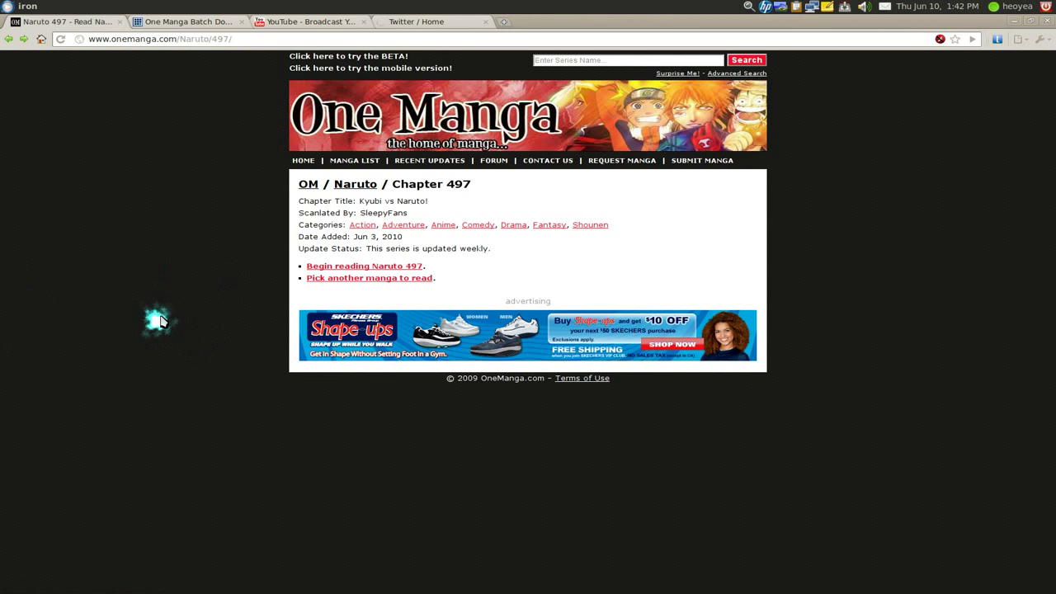
Preview the first page of Naruto chapter 497, go back to its overview, and close Iron Browser.
{"action": "left_click", "coordinate": [326, 266]}
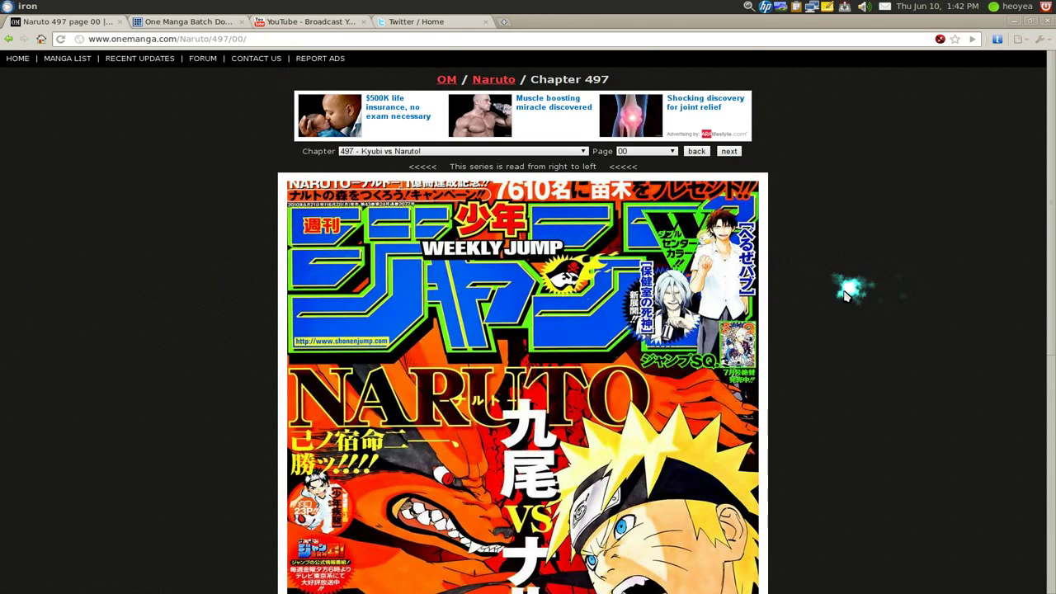
{"action": "scroll", "coordinate": [847, 289], "scroll_direction": "down", "scroll_amount": 2}
{"action": "scroll", "coordinate": [847, 289], "scroll_direction": "up", "scroll_amount": 1}
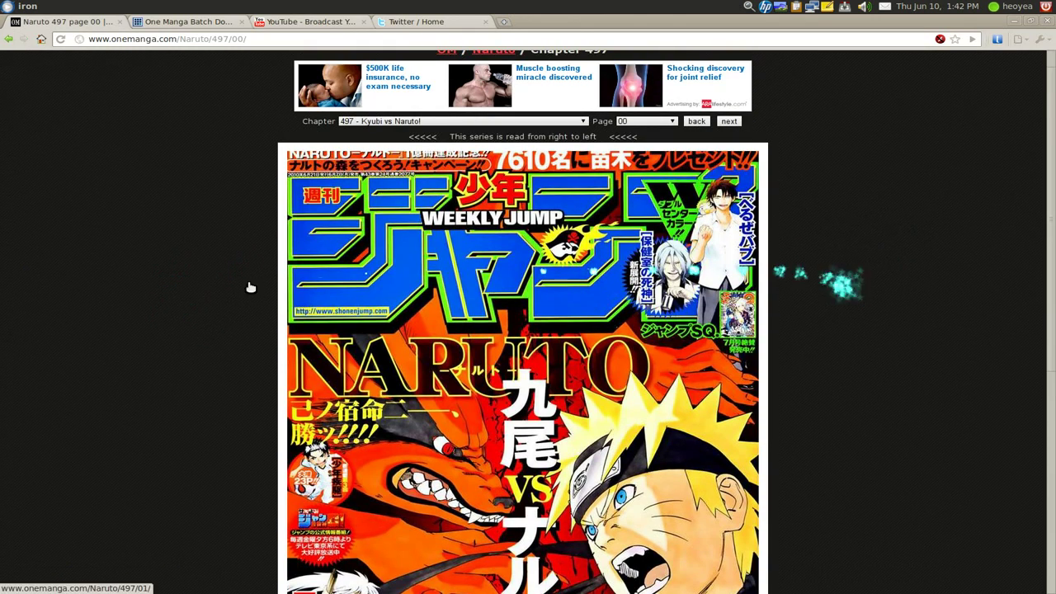
{"action": "scroll", "coordinate": [147, 272], "scroll_direction": "down", "scroll_amount": 2}
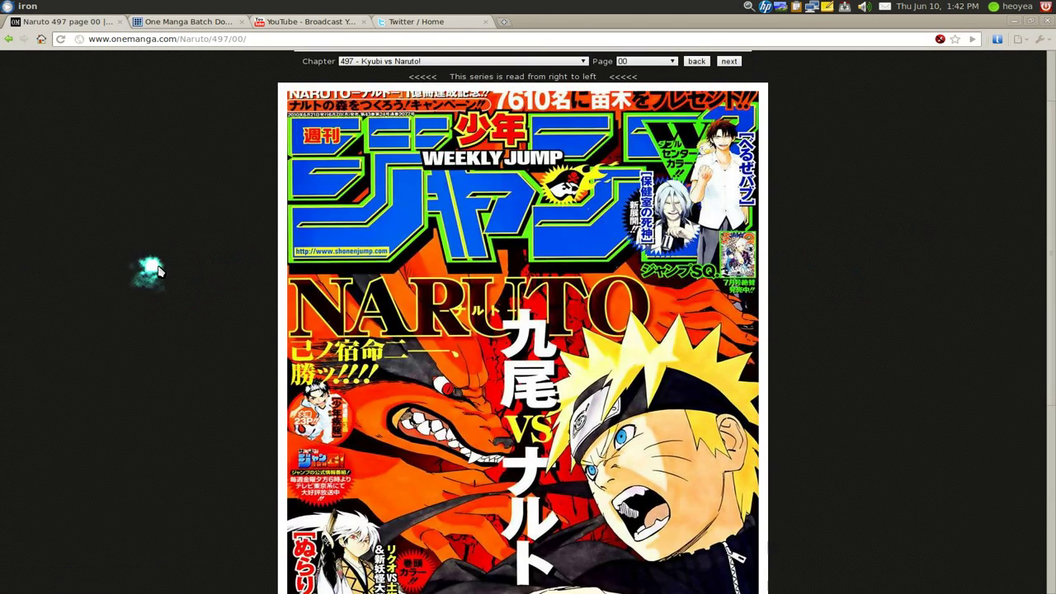
{"action": "scroll", "coordinate": [157, 272], "scroll_direction": "up", "scroll_amount": 2}
{"action": "scroll", "coordinate": [156, 269], "scroll_direction": "up", "scroll_amount": 1}
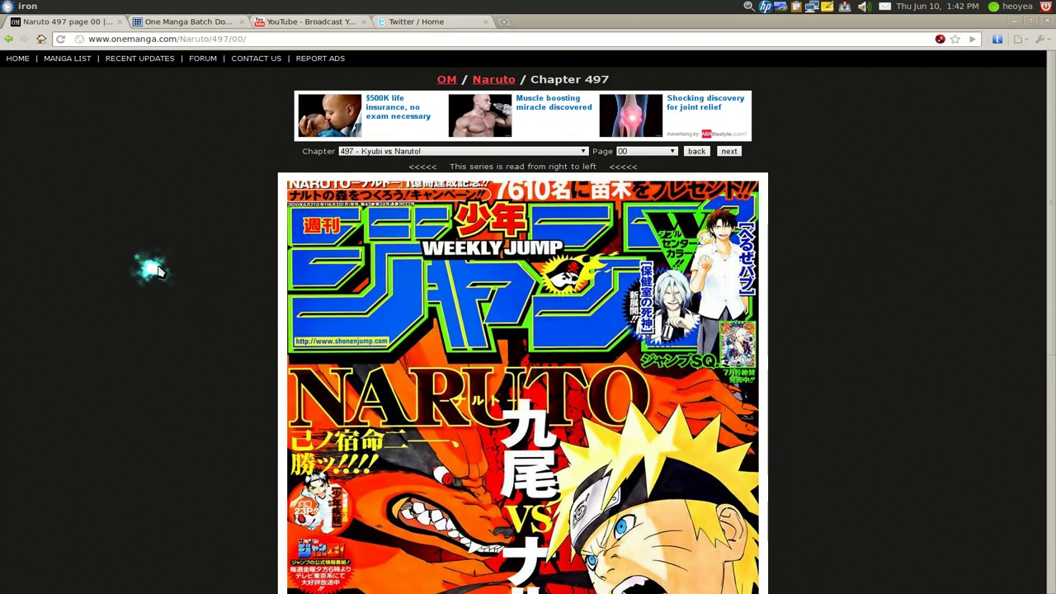
{"action": "left_click", "coordinate": [7, 40]}
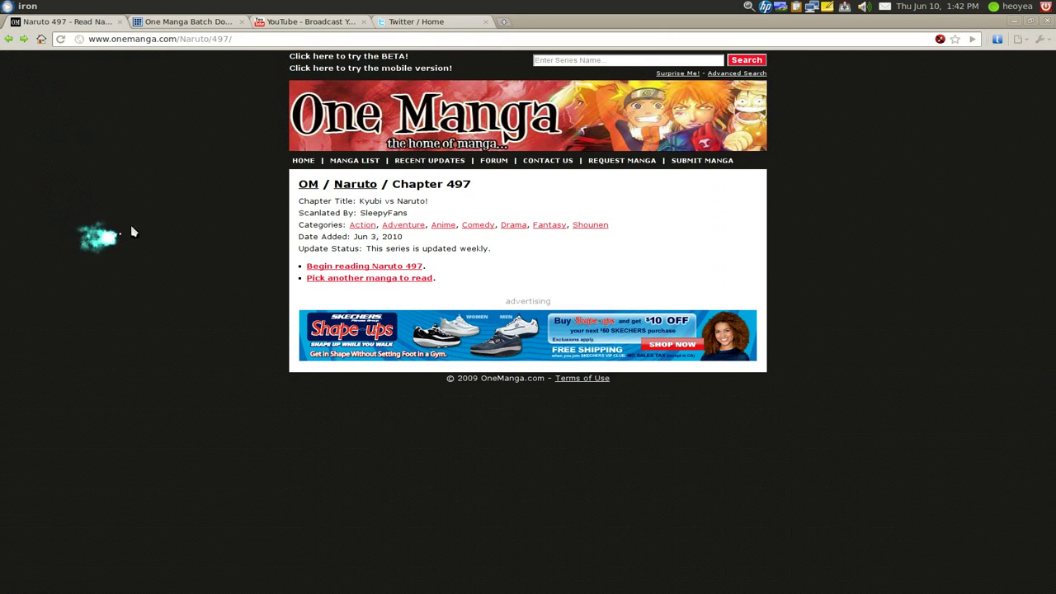
{"action": "left_click", "coordinate": [1046, 20]}
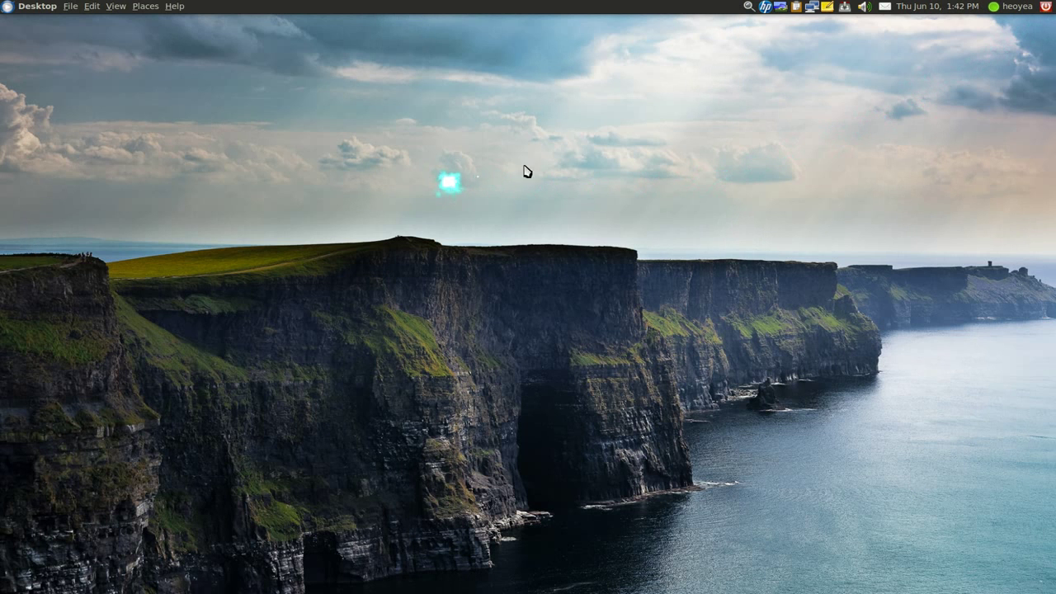
Start One Manga Batch Downloader from the Kupfer quick launcher (Ctrl+Space).
{"action": "key", "text": "ctrl+space"}
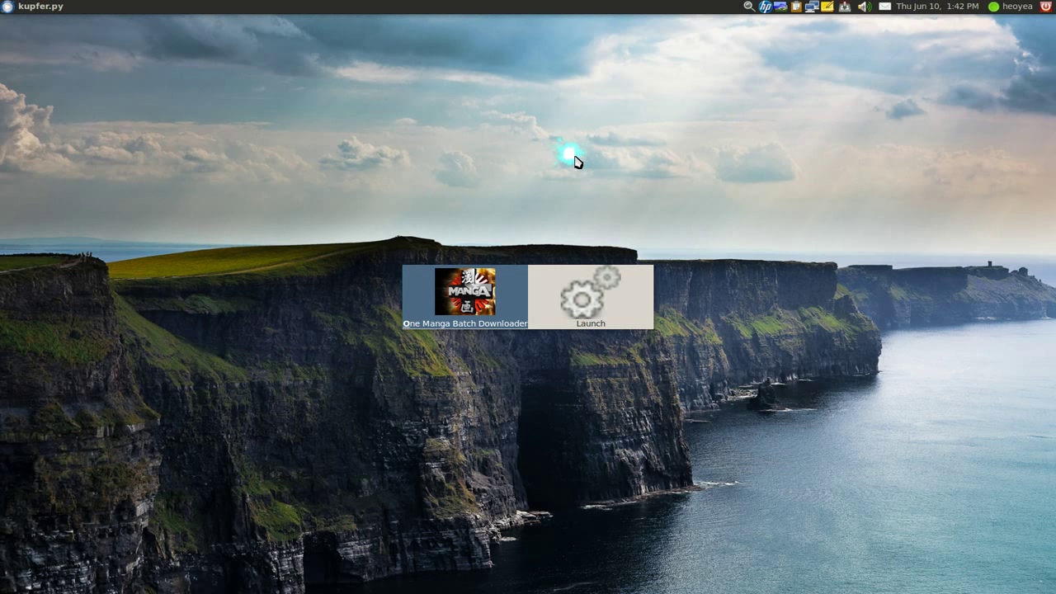
{"action": "key", "text": "BackSpace"}
{"action": "key", "text": "Escape"}
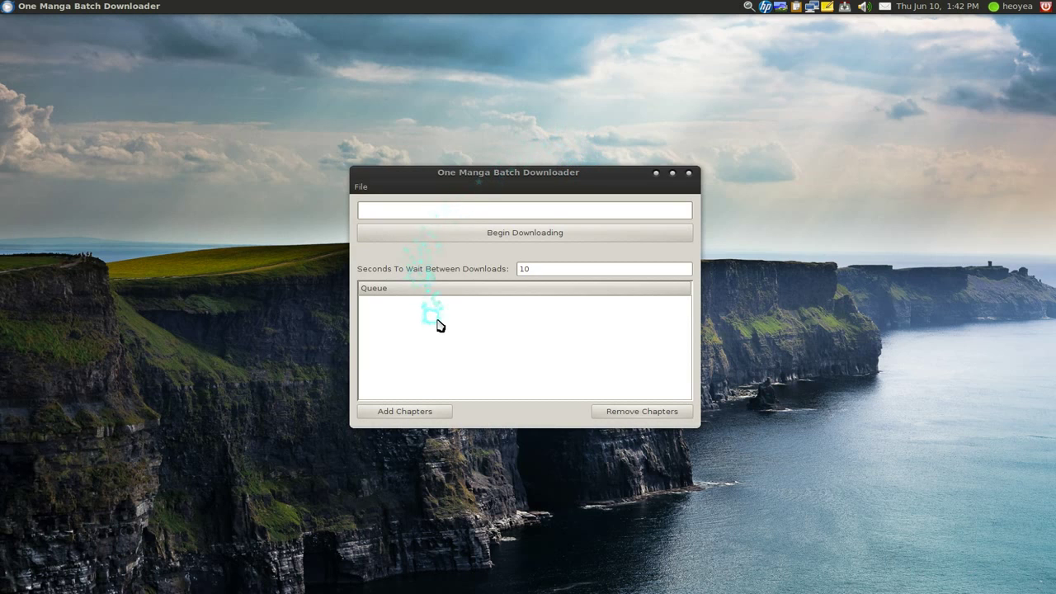
Pick the Naruto series in the chapter chooser and add chapters 480, 481 and 482 to the queue.
{"action": "left_click", "coordinate": [415, 412]}
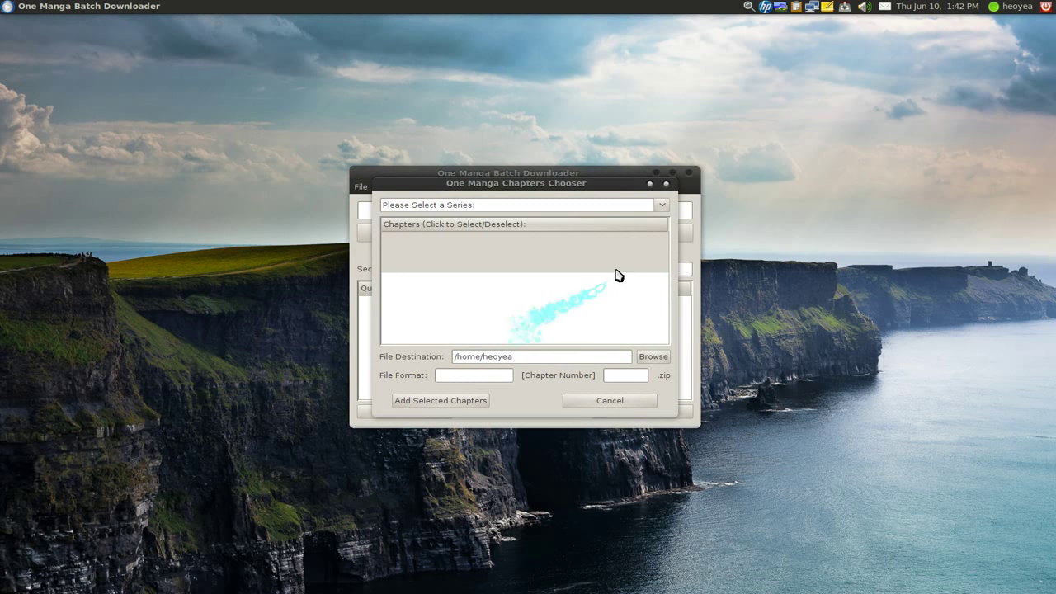
{"action": "left_click", "coordinate": [661, 205]}
{"action": "left_click_drag", "start_coordinate": [662, 237], "coordinate": [664, 278]}
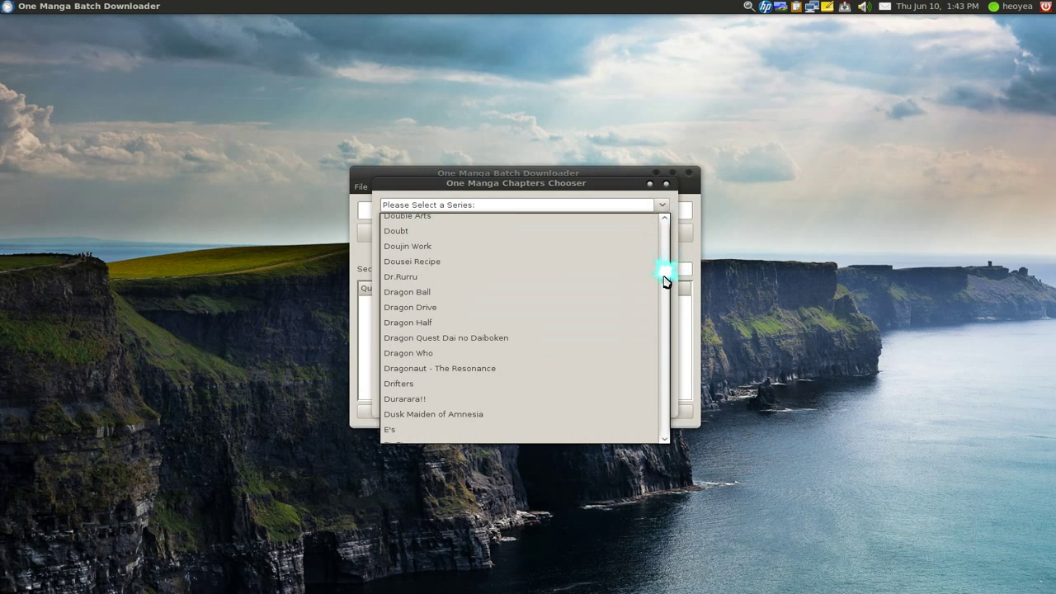
{"action": "left_click_drag", "start_coordinate": [665, 280], "coordinate": [490, 255]}
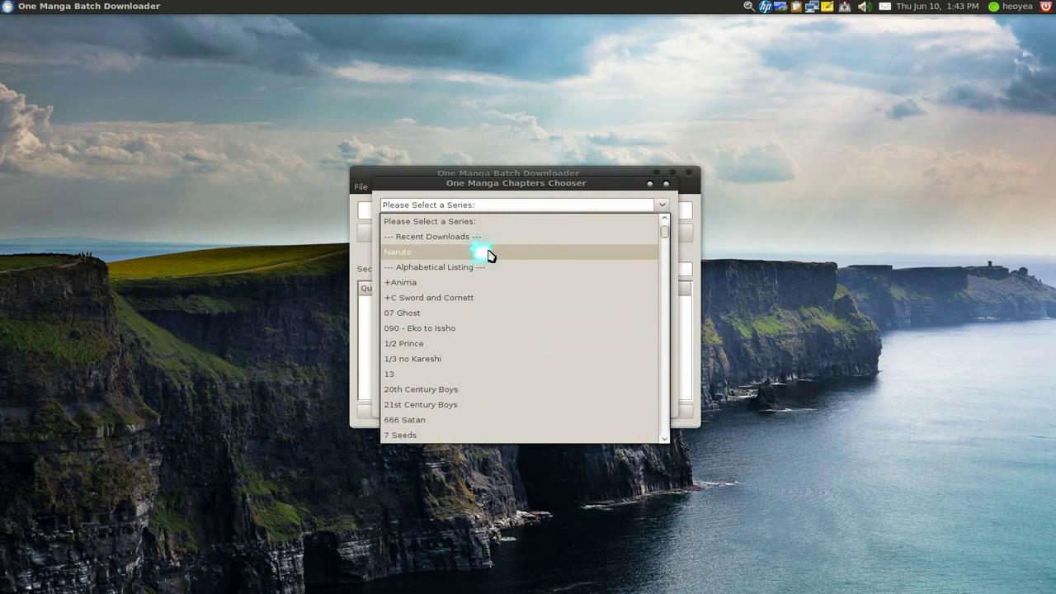
{"action": "left_click", "coordinate": [487, 253]}
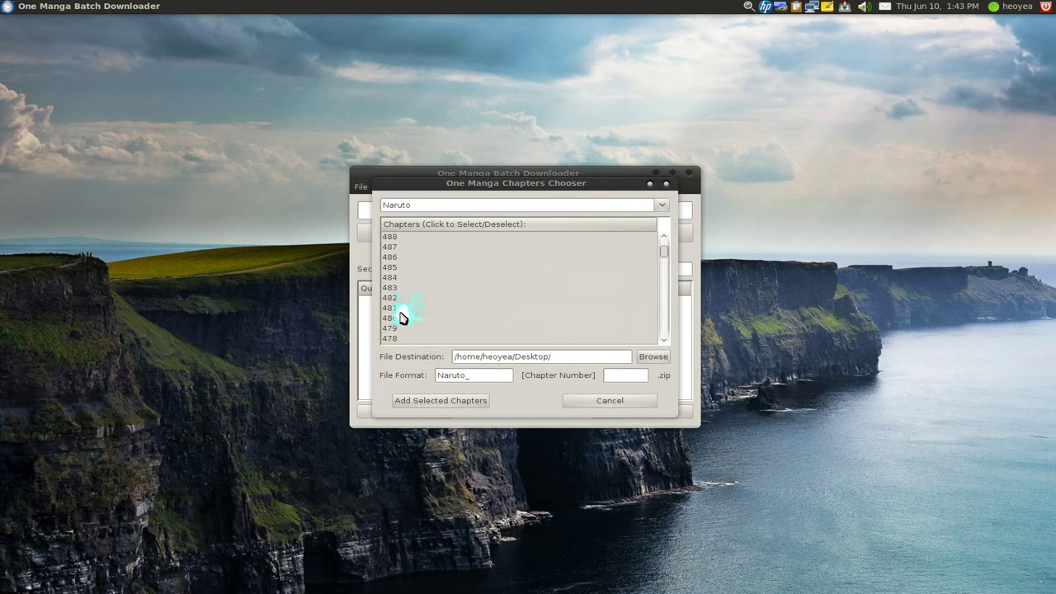
{"action": "left_click", "coordinate": [396, 319]}
{"action": "scroll", "coordinate": [417, 320], "scroll_direction": "down", "scroll_amount": 2}
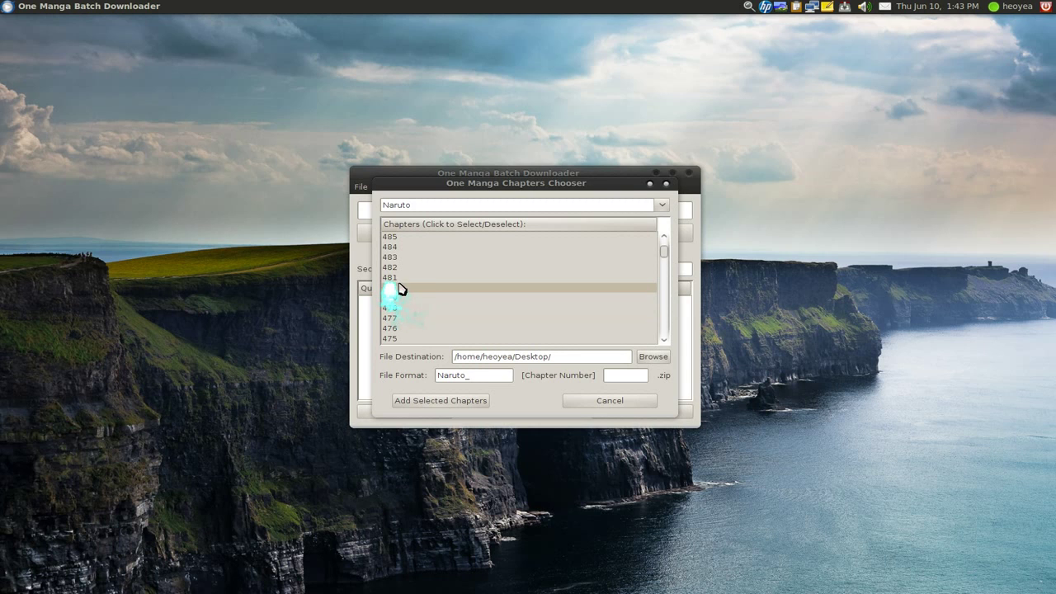
{"action": "left_click_drag", "start_coordinate": [404, 276], "coordinate": [404, 267]}
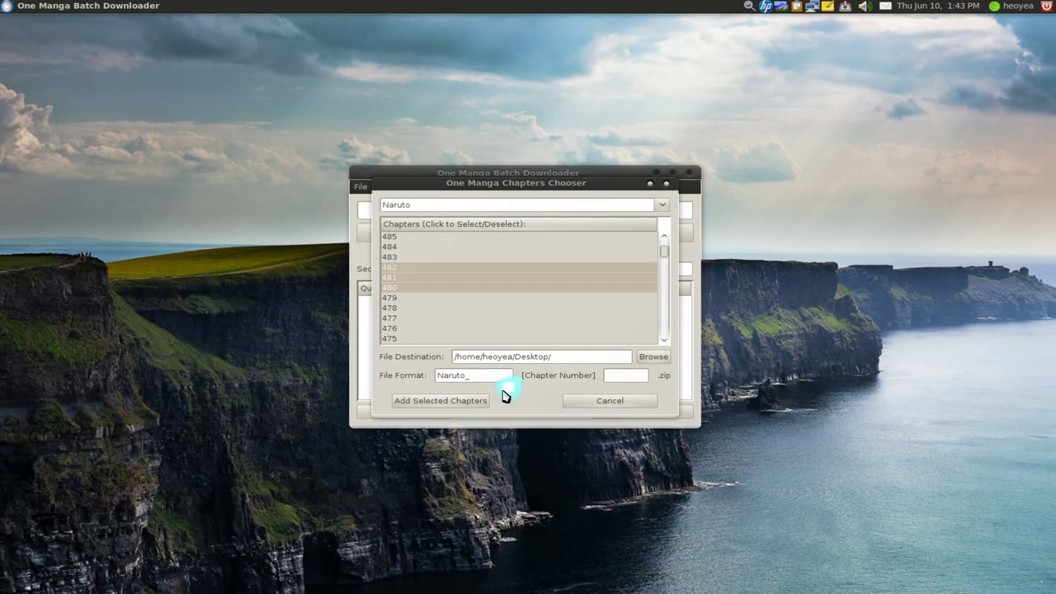
{"action": "left_click", "coordinate": [454, 402]}
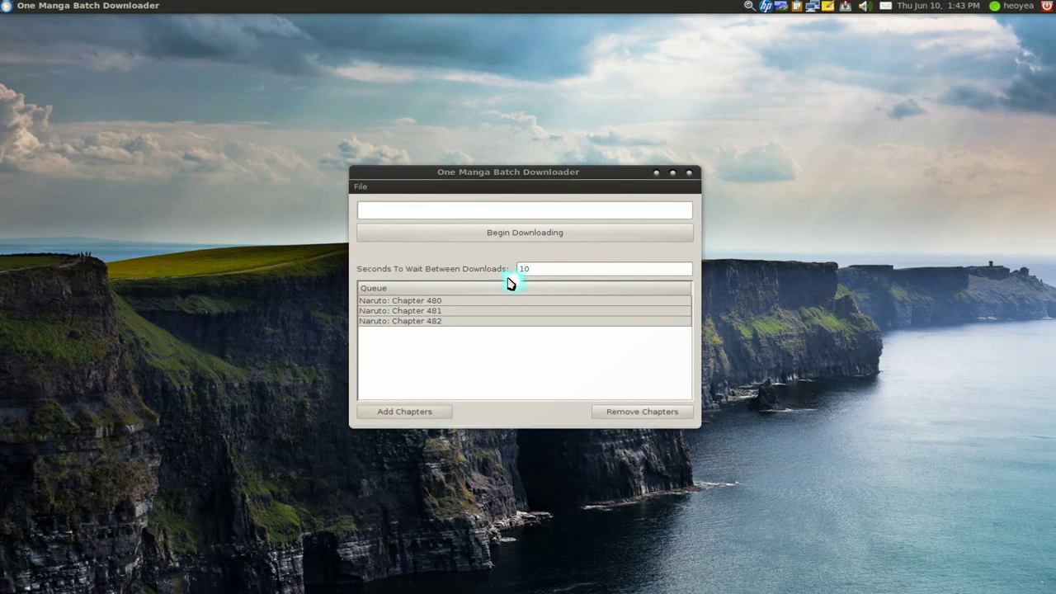
Set a 0-second wait, download Naruto_480.zip, Naruto_481.zip and Naruto_482.zip, then close the downloader.
{"action": "left_click", "coordinate": [540, 271]}
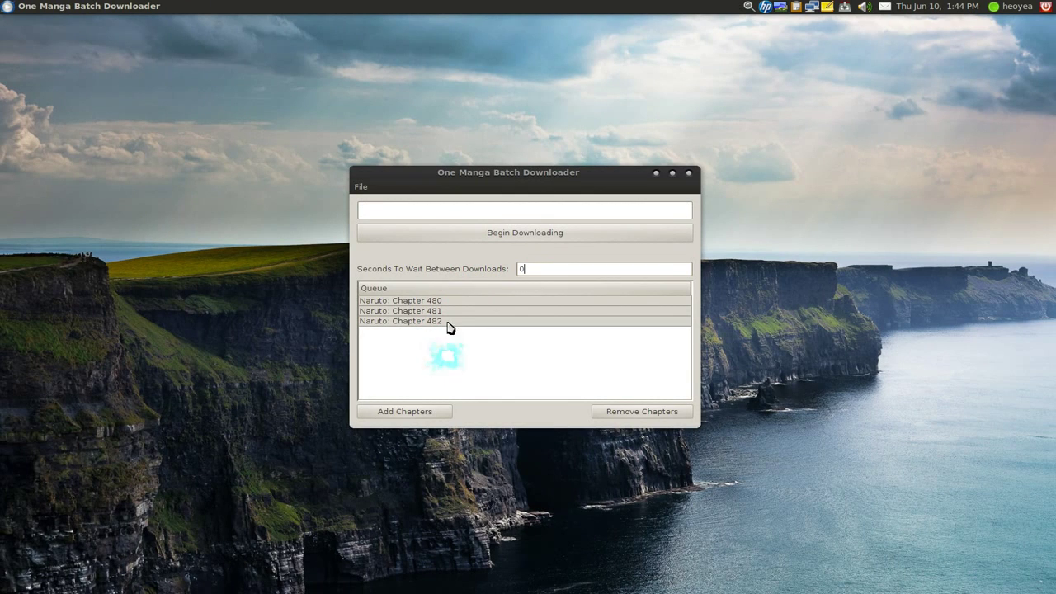
{"action": "left_click", "coordinate": [497, 237]}
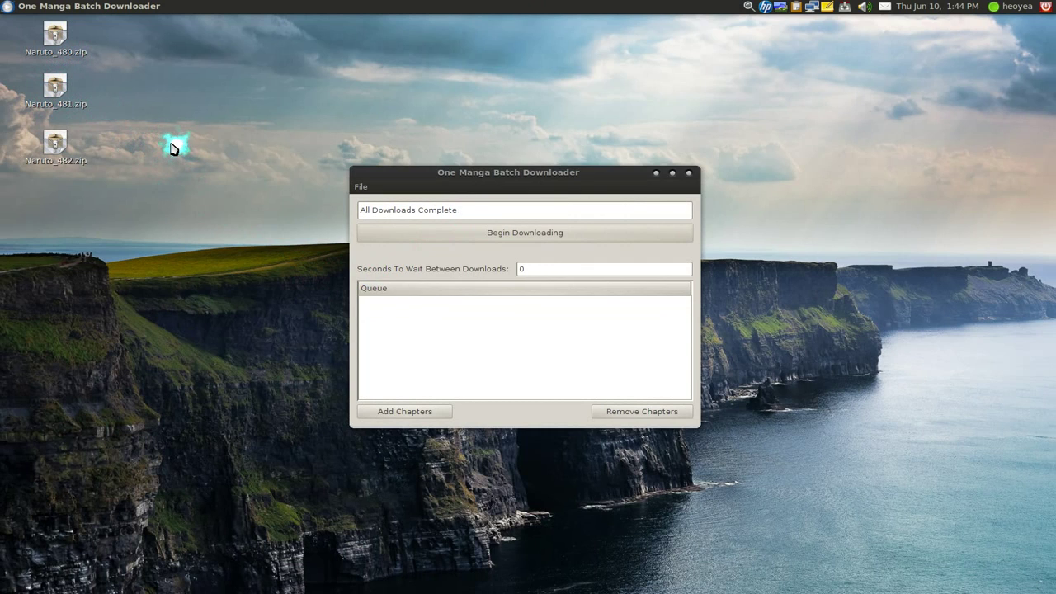
{"action": "left_click", "coordinate": [689, 173]}
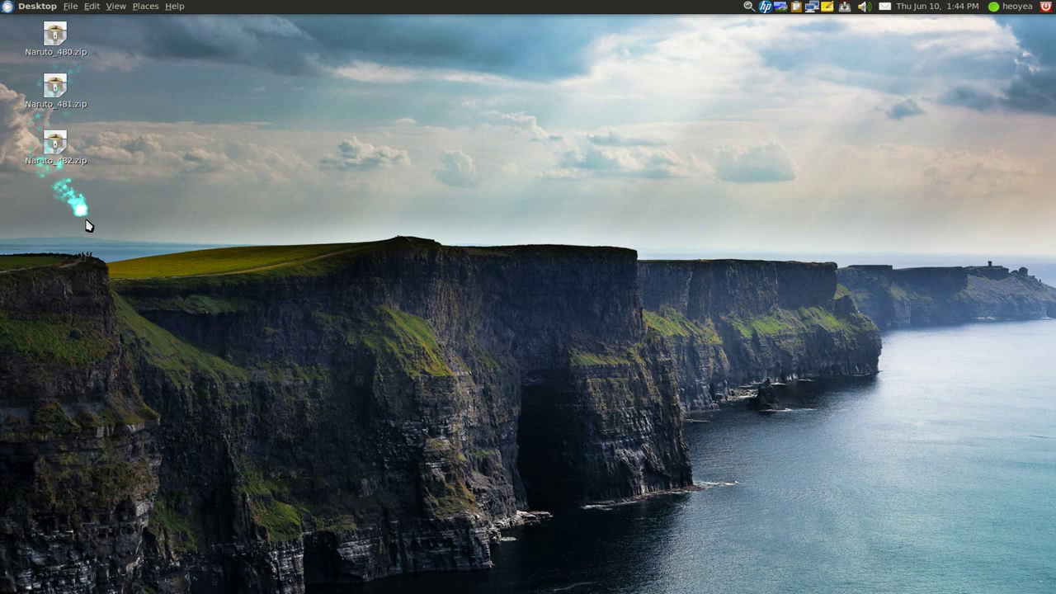
Rename Naruto_482.zip on the desktop to Naruto_482.cbz.
{"action": "right_click", "coordinate": [59, 163]}
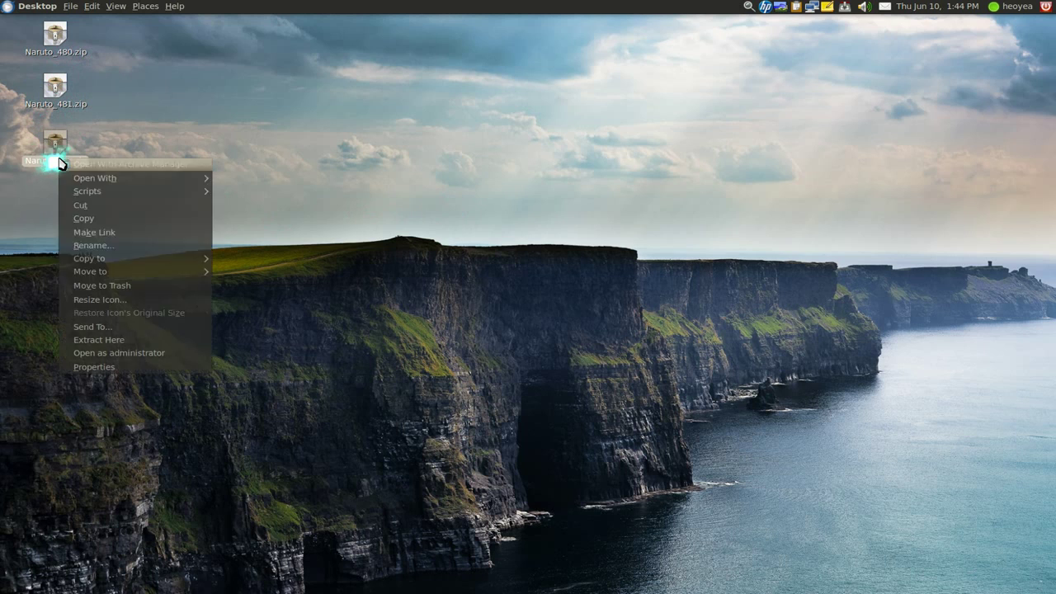
{"action": "left_click", "coordinate": [104, 245]}
{"action": "key", "text": "End"}
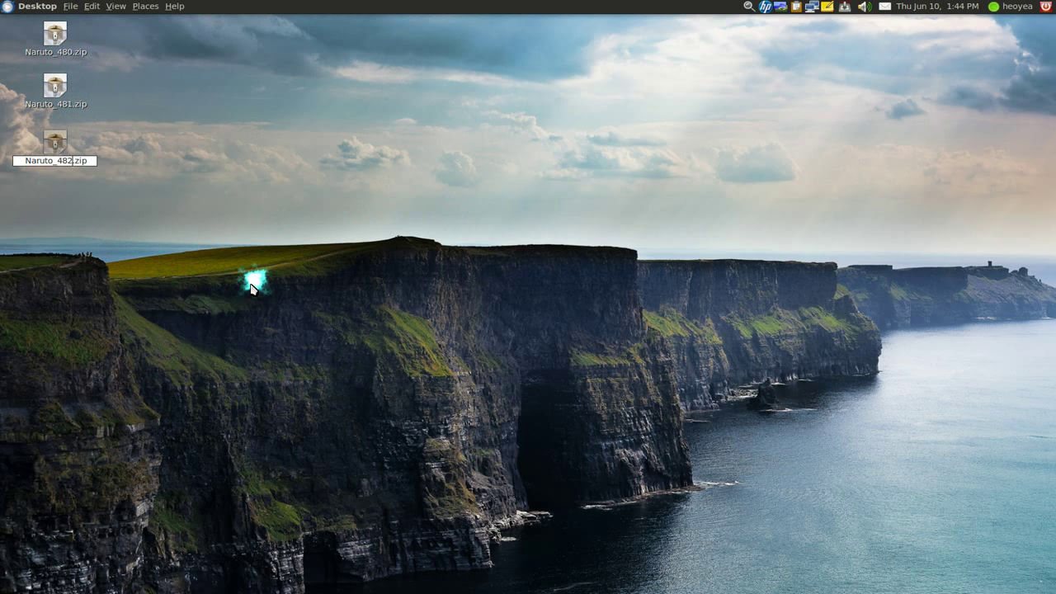
{"action": "key", "text": "BackSpace"}
{"action": "key", "text": "BackSpace"}
{"action": "key", "text": "BackSpace"}
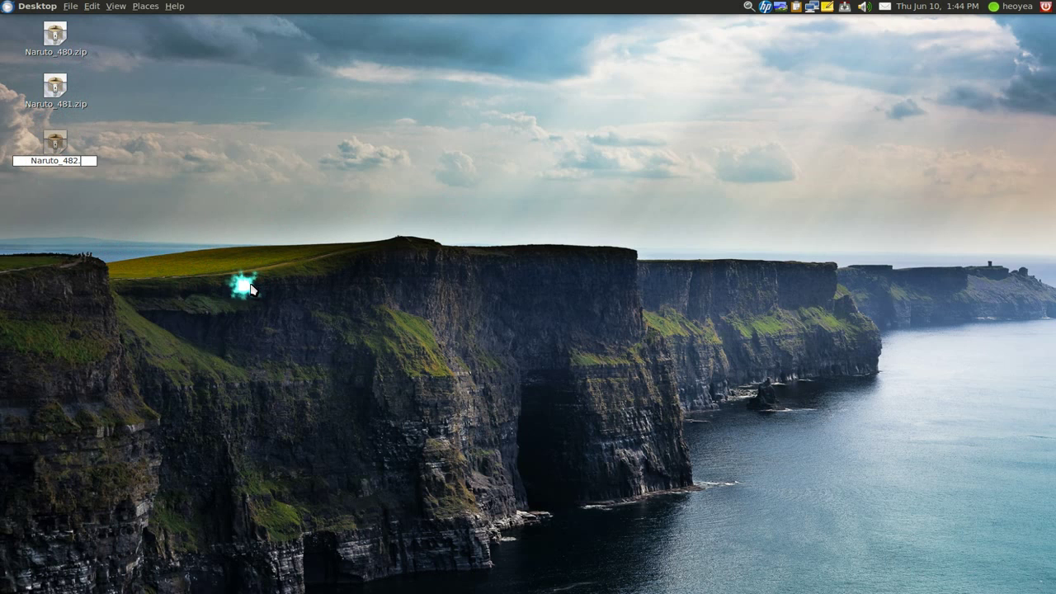
{"action": "type", "text": "cb"}
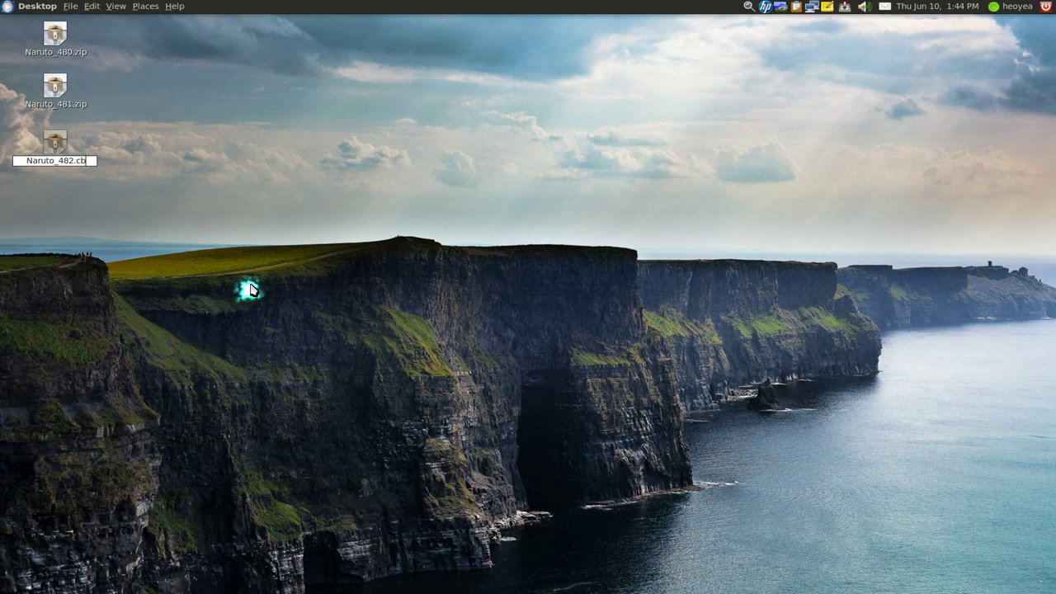
{"action": "type", "text": "z"}
{"action": "key", "text": "Return"}
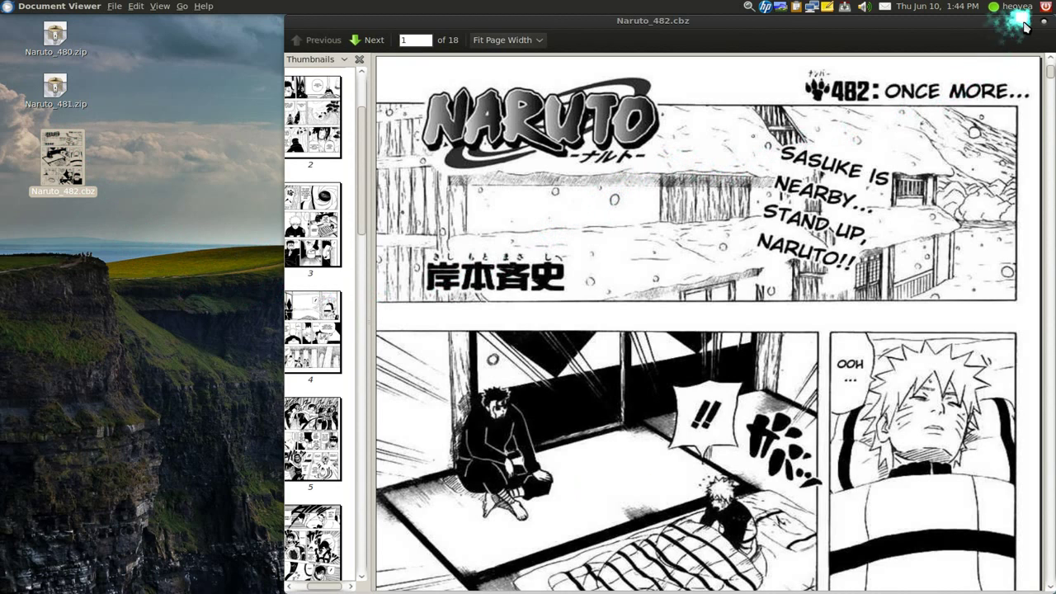
Maximize Document Viewer on page 1 of chapter 482, then close it and deselect Naruto_482.cbz.
{"action": "left_click", "coordinate": [1027, 21]}
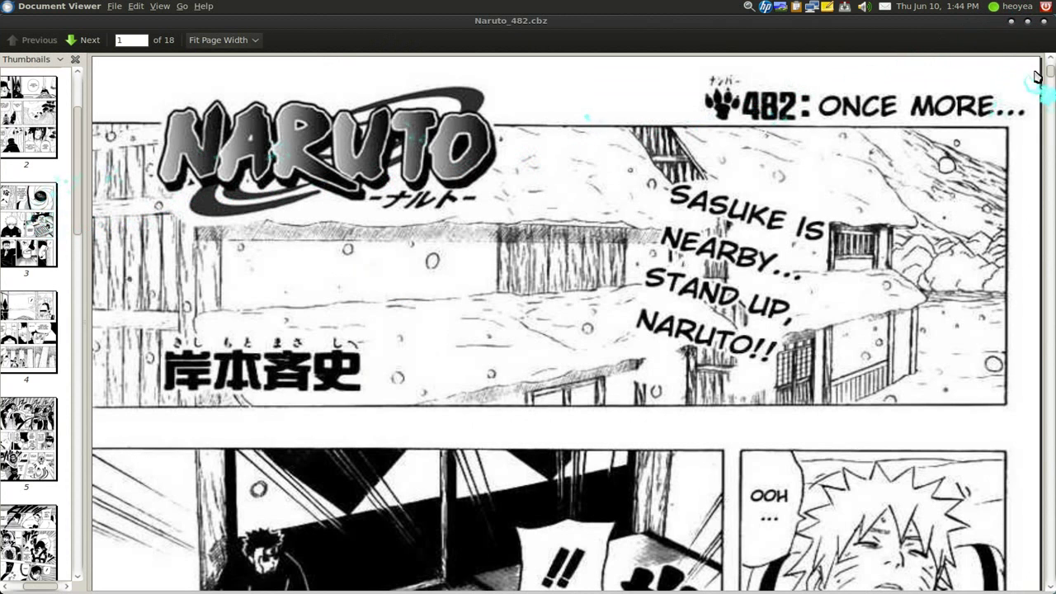
{"action": "left_click", "coordinate": [1042, 22]}
{"action": "left_click", "coordinate": [450, 152]}
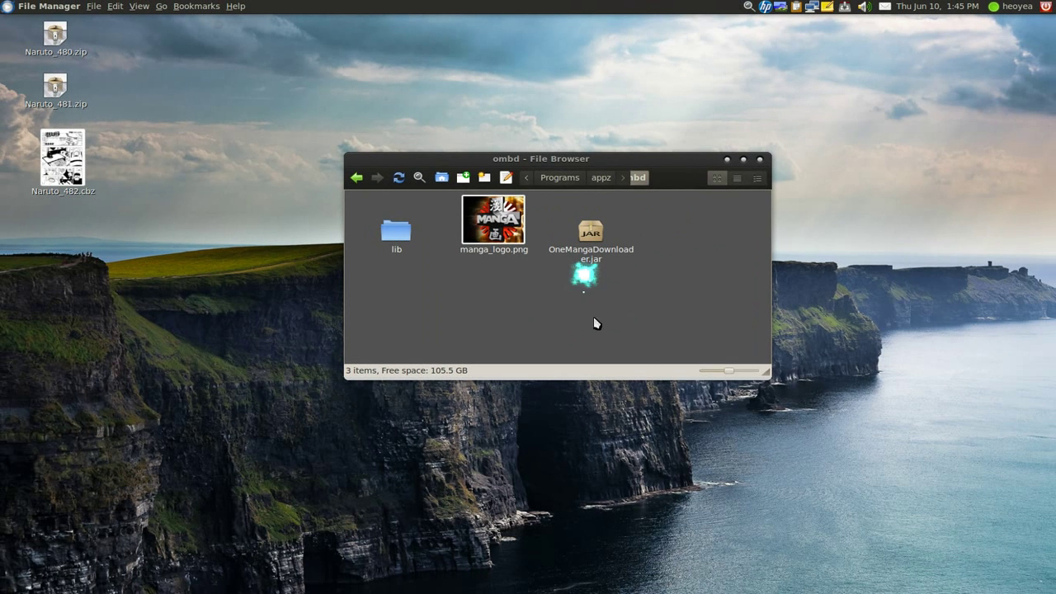
Launch the alacarte Main Menu editor via Kupfer and show the Internet menu.
{"action": "key", "text": "ctrl+space"}
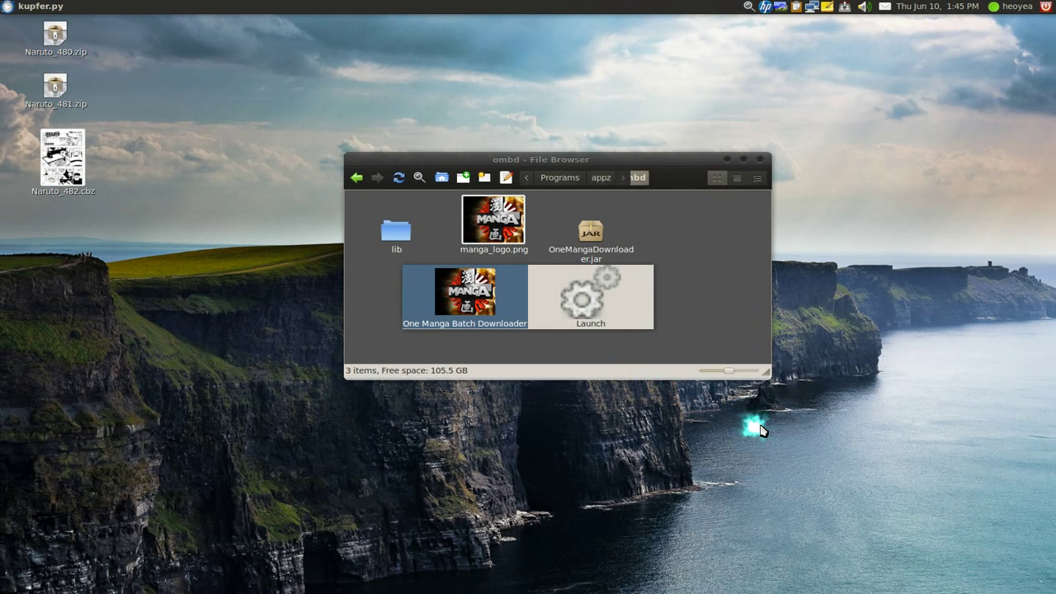
{"action": "type", "text": "alacarte"}
{"action": "key", "text": "Return"}
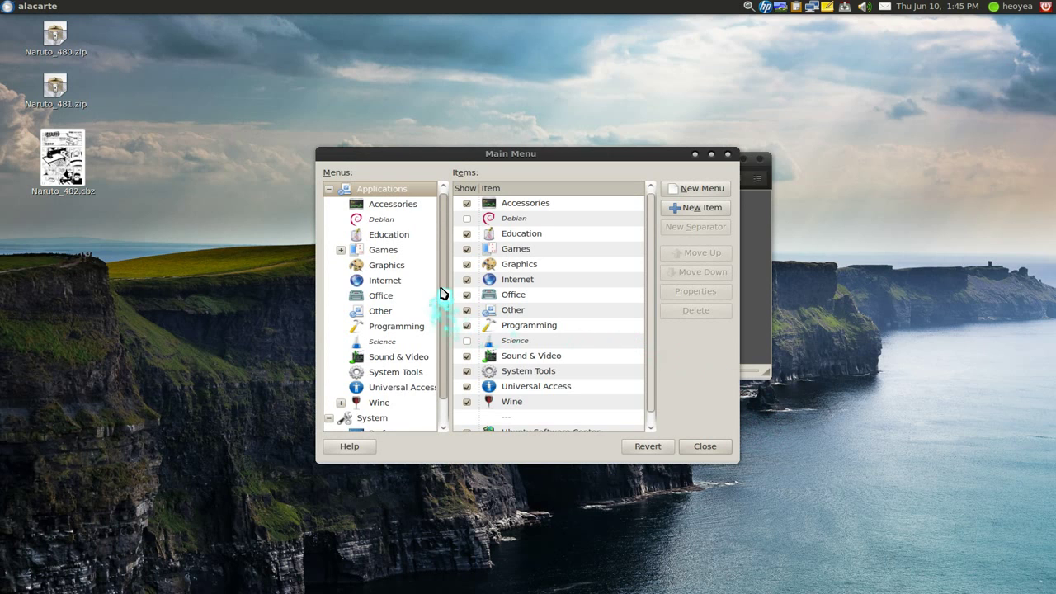
{"action": "left_click", "coordinate": [396, 281]}
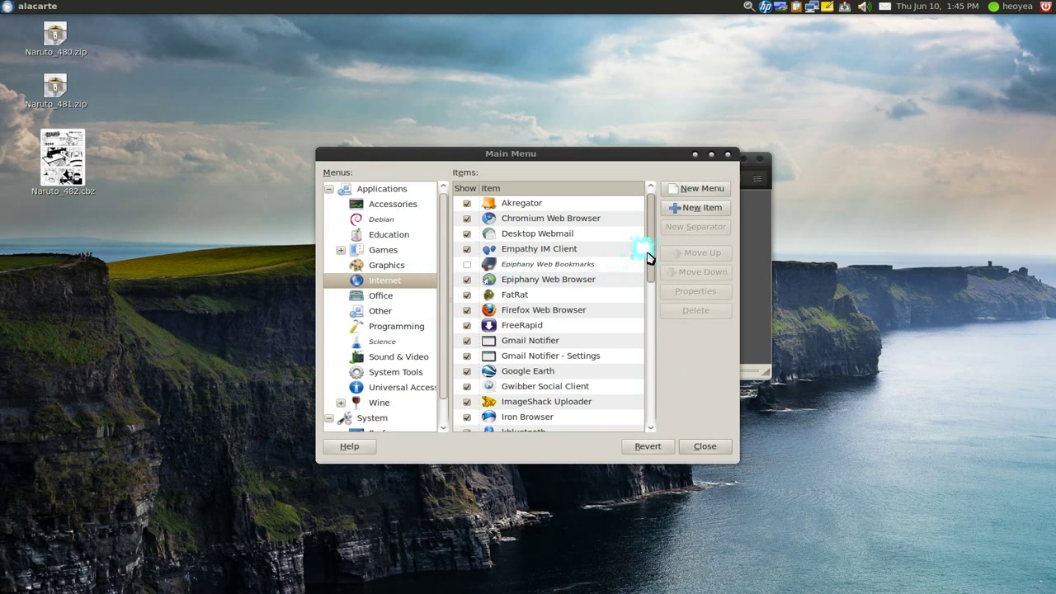
Check the One Manga Batch Downloader launcher's properties show the java -jar OneMangaDownloader.jar command.
{"action": "left_click_drag", "start_coordinate": [648, 260], "coordinate": [648, 281]}
{"action": "left_click_drag", "start_coordinate": [644, 339], "coordinate": [643, 361]}
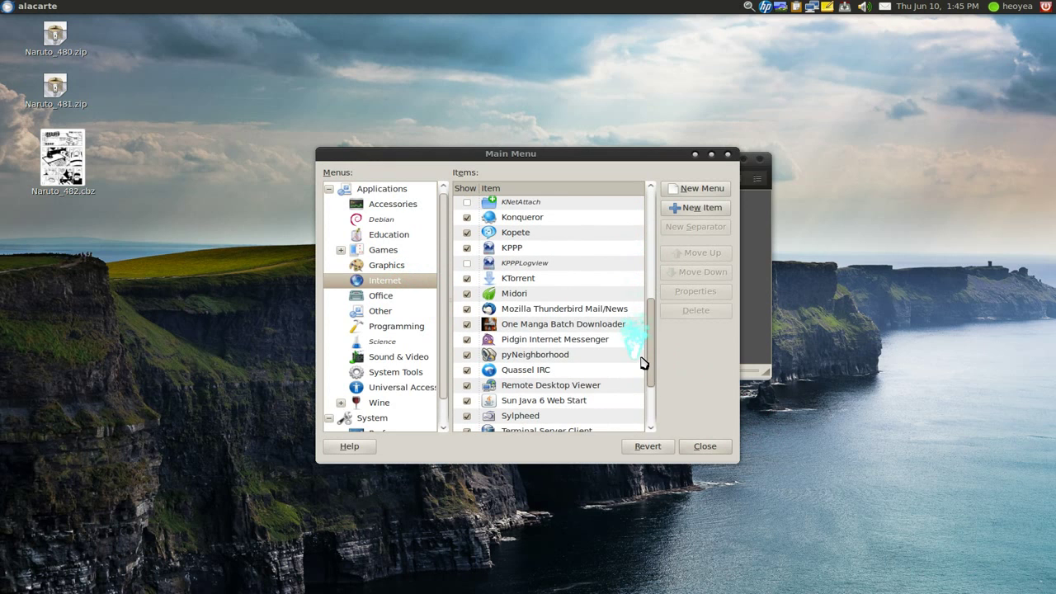
{"action": "left_click", "coordinate": [610, 326]}
{"action": "left_click", "coordinate": [668, 297]}
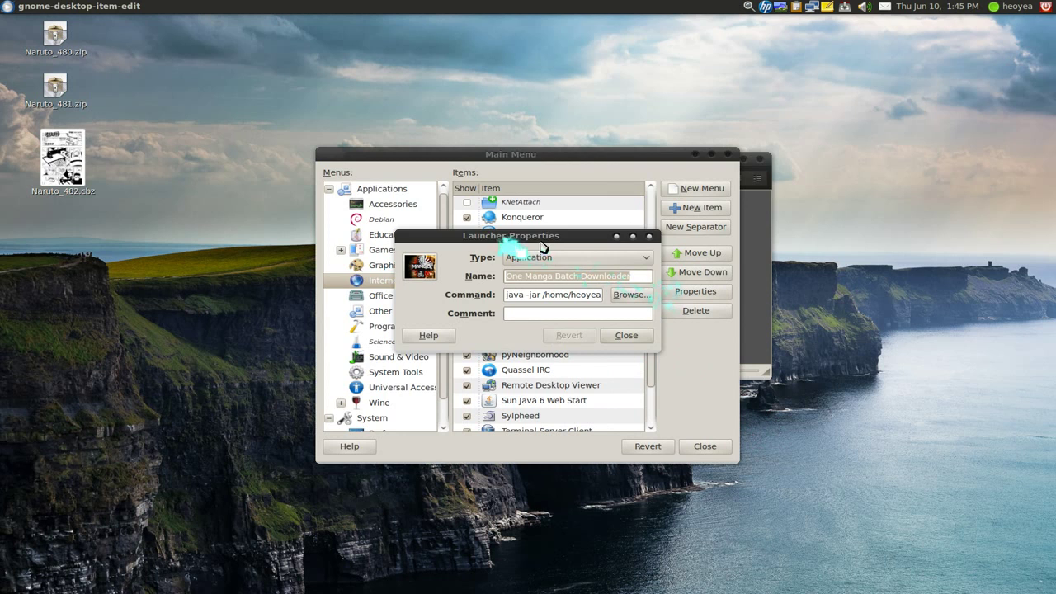
{"action": "left_click_drag", "start_coordinate": [552, 237], "coordinate": [424, 132]}
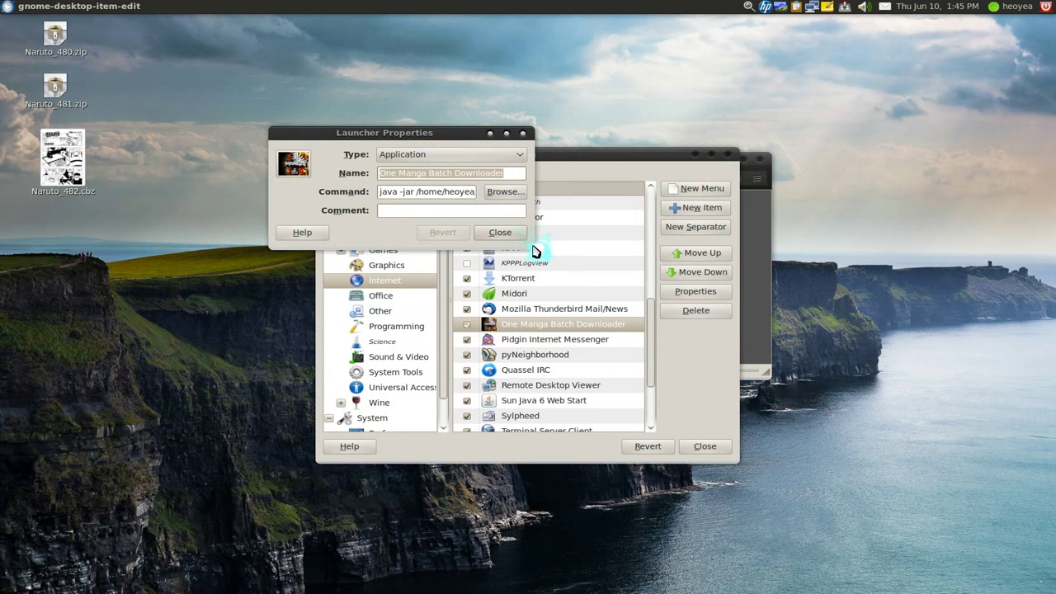
{"action": "left_click_drag", "start_coordinate": [530, 247], "coordinate": [940, 302]}
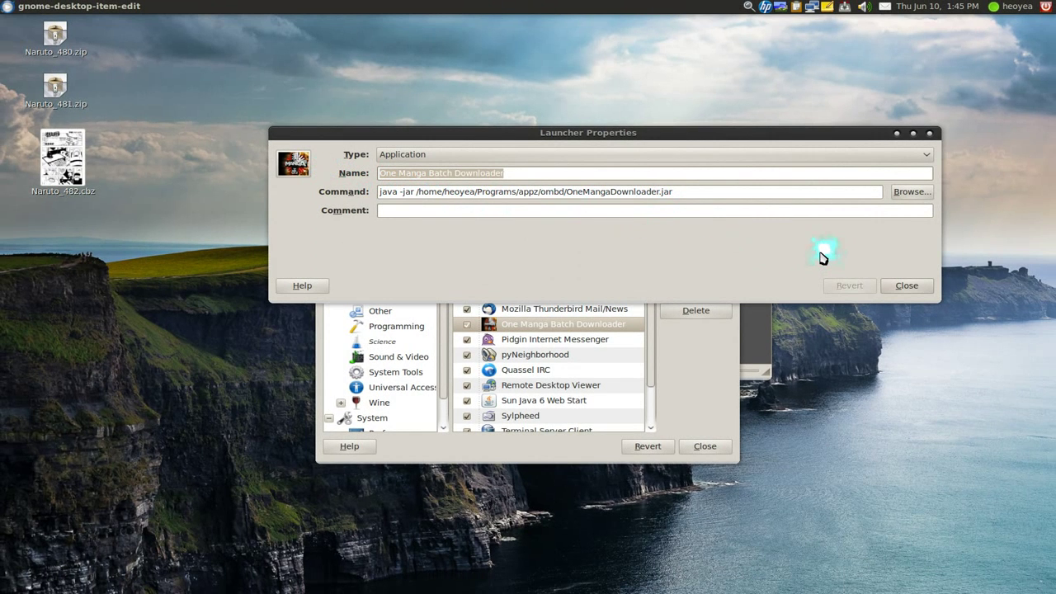
{"action": "left_click", "coordinate": [906, 285]}
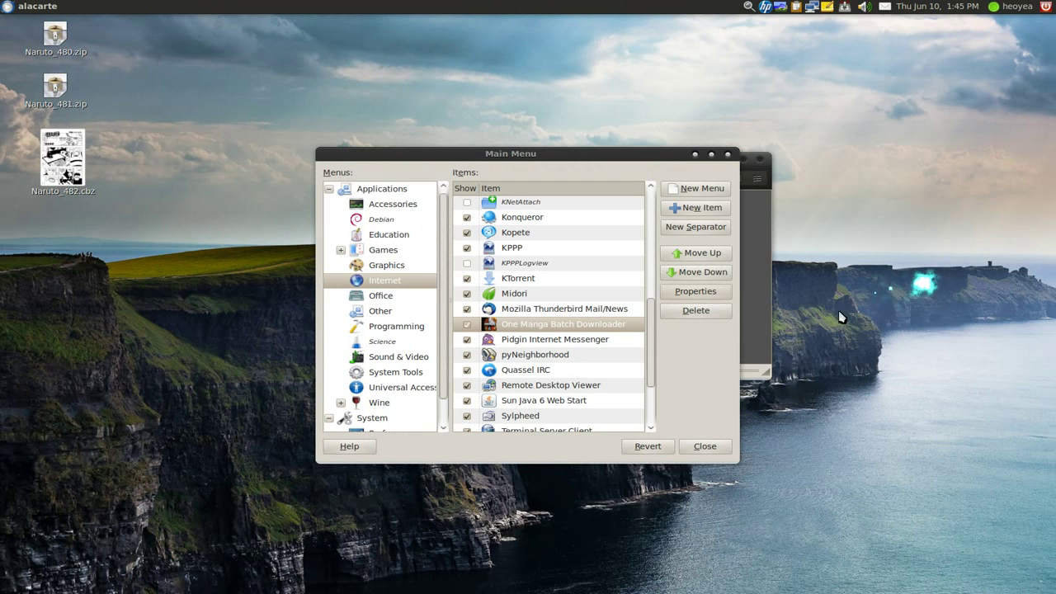
Close the Main Menu editor and the ombd File Browser, then drop down the Guake terminal.
{"action": "left_click", "coordinate": [703, 447]}
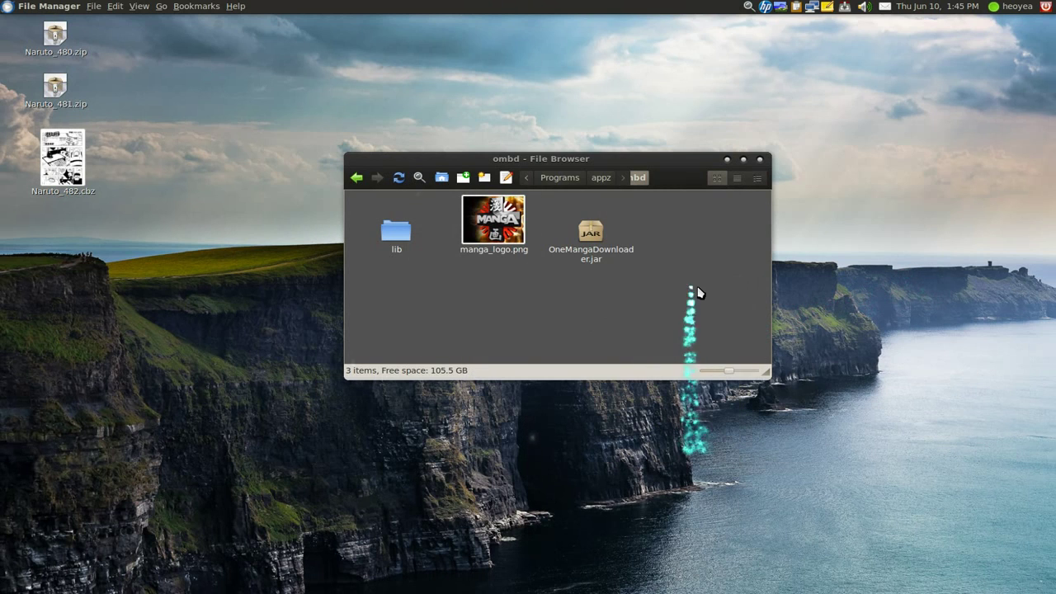
{"action": "left_click", "coordinate": [759, 158]}
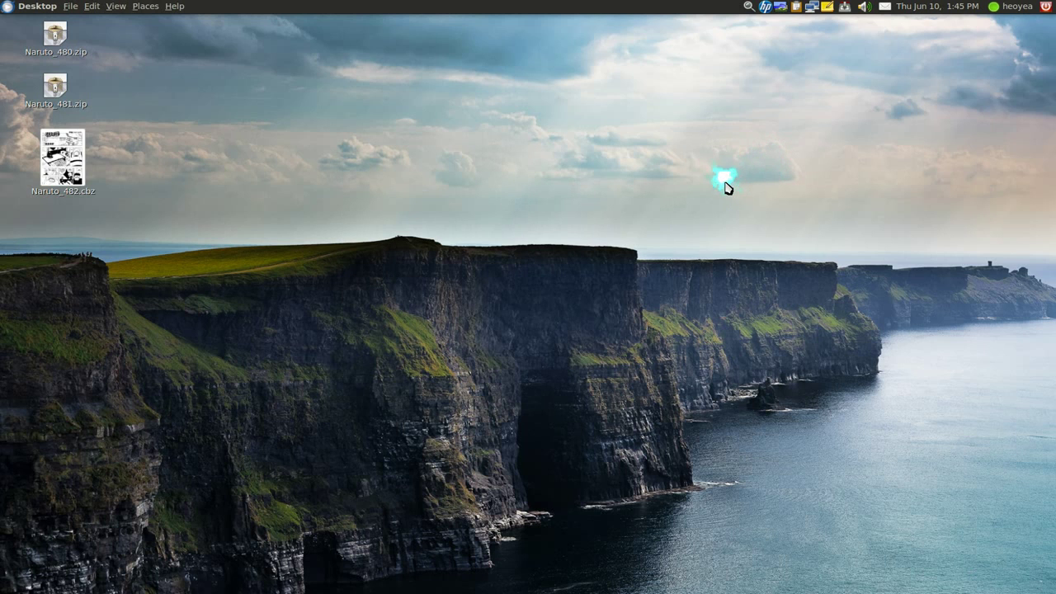
{"action": "key", "text": "F12"}
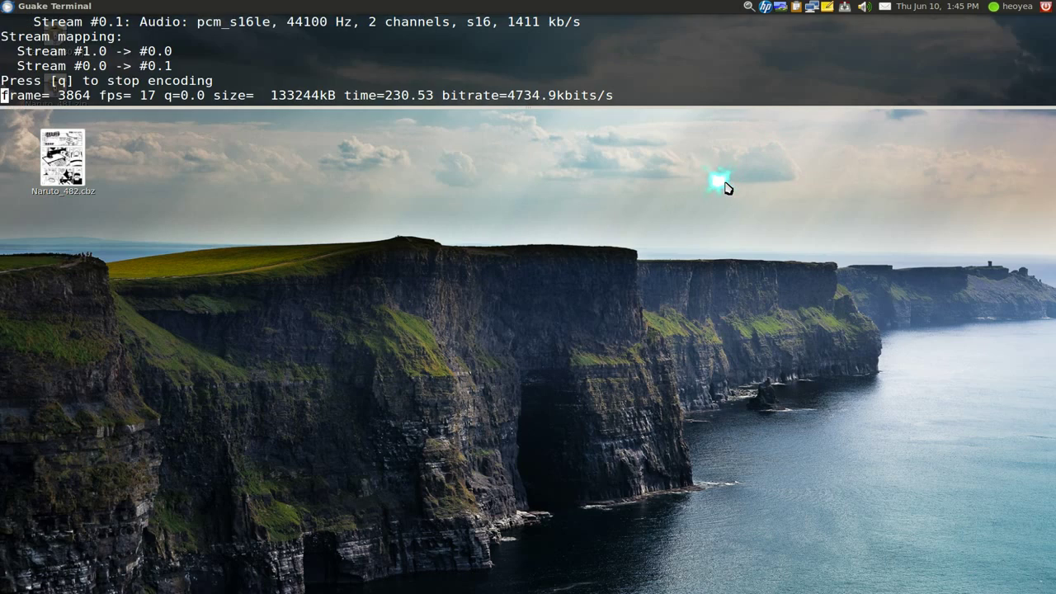